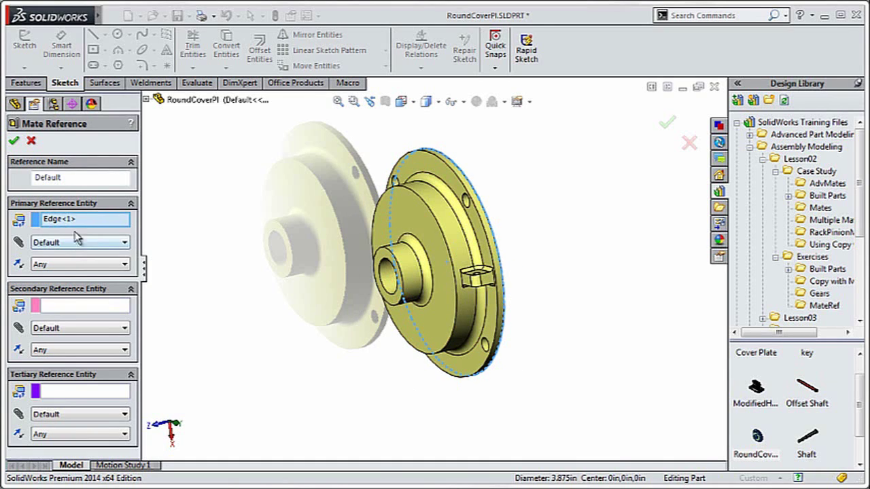
# Confirm the Default mate reference on the cover plate's outer circular edge
pyautogui.click(13, 142)
# Close the cover plate with Save all, then drop RoundCoverPl into the housing opening, rotated by Tab
pyautogui.click(715, 87)
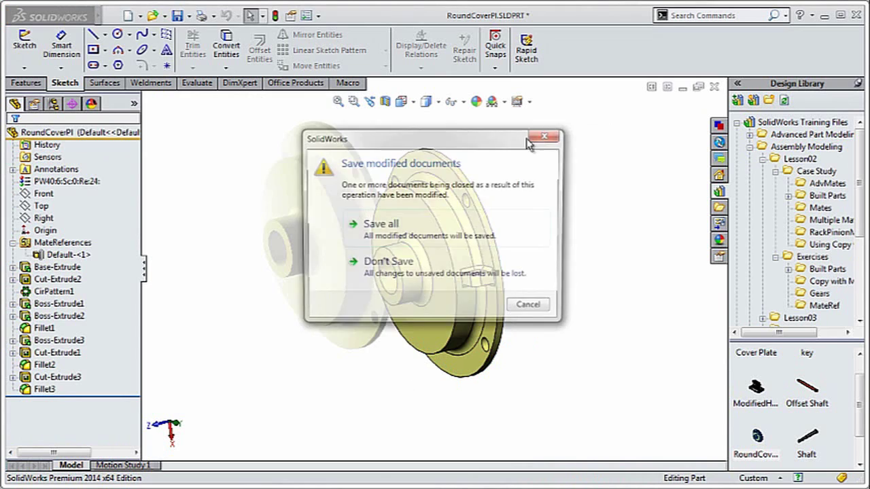
pyautogui.click(385, 279)
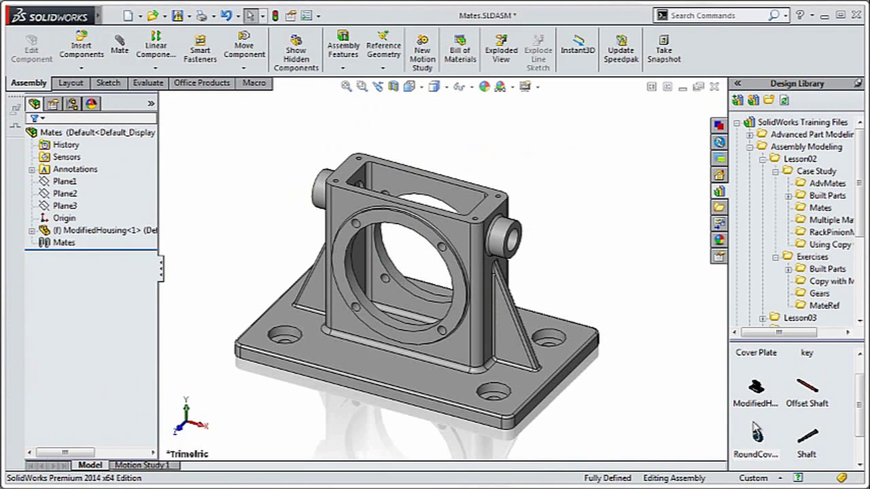
pyautogui.moveTo(760, 440)
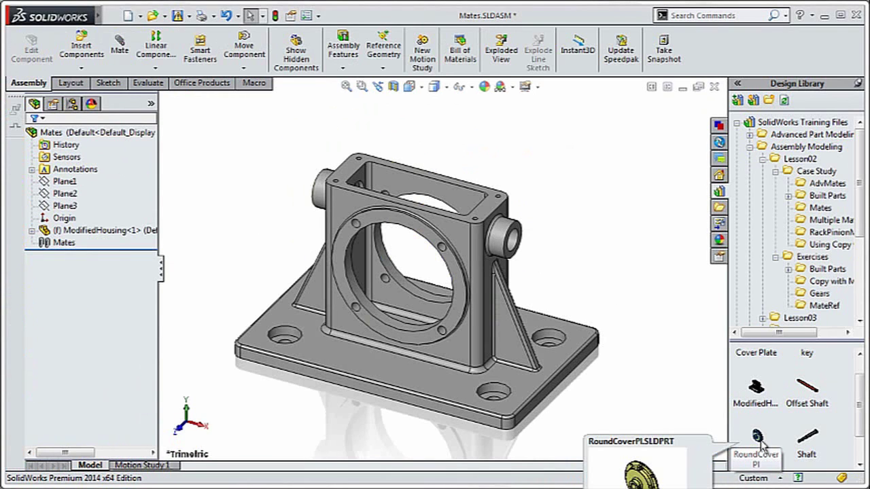
pyautogui.moveTo(762, 446); pyautogui.dragTo(425, 342)
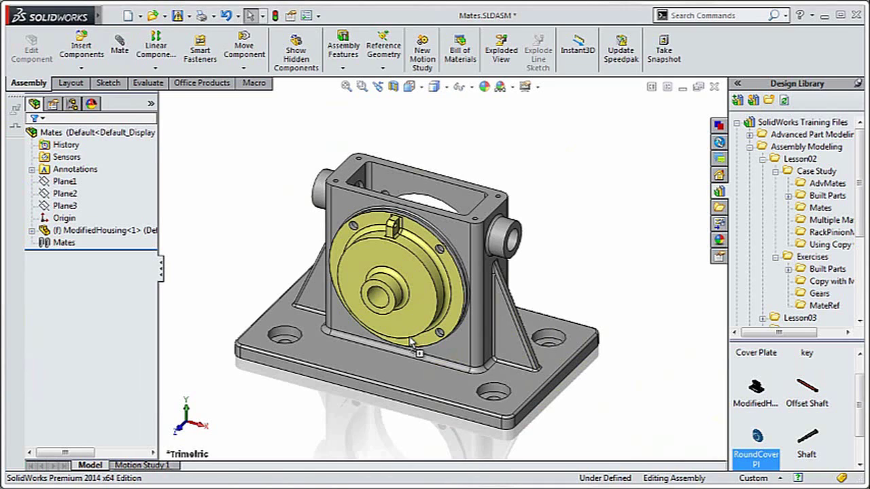
pyautogui.moveTo(411, 342); pyautogui.dragTo(412, 345)
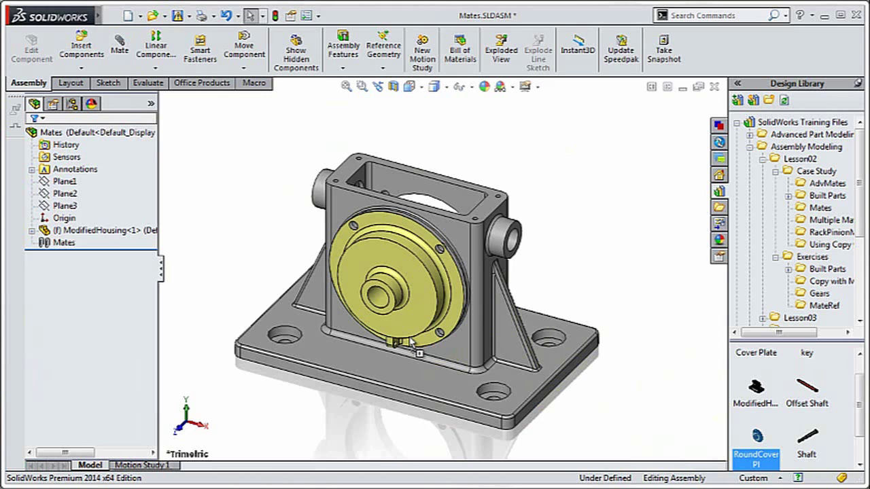
pyautogui.moveTo(411, 341); pyautogui.dragTo(412, 344)
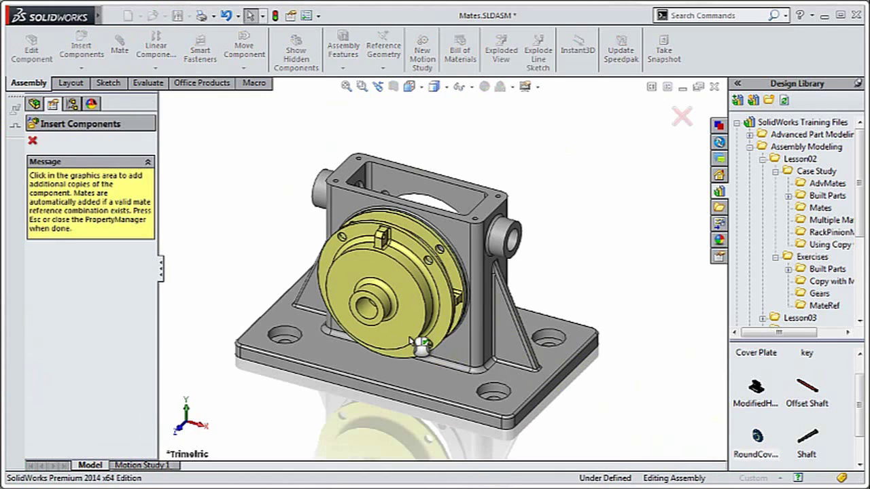
# Expand RoundCoverPl<6>'s mates and review Concentric11, Concentric21 and Coincident11
pyautogui.press('Escape')
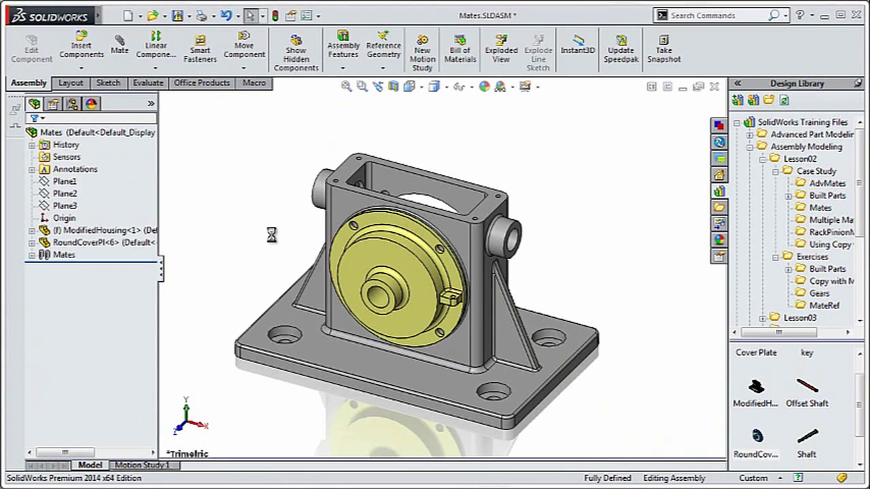
pyautogui.click(32, 243)
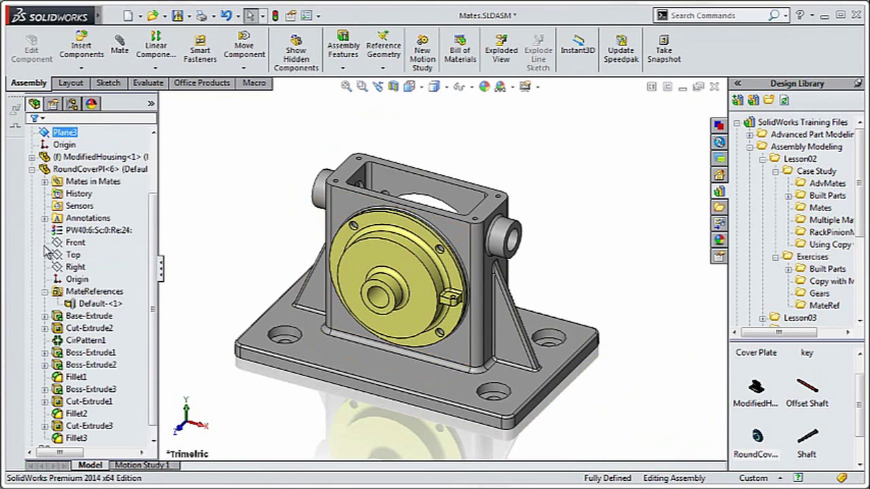
pyautogui.click(45, 182)
pyautogui.click(83, 196)
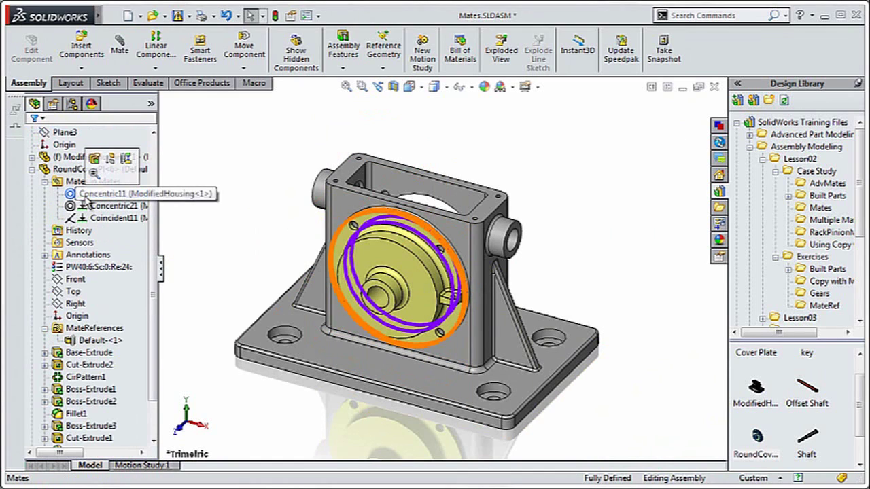
pyautogui.click(87, 207)
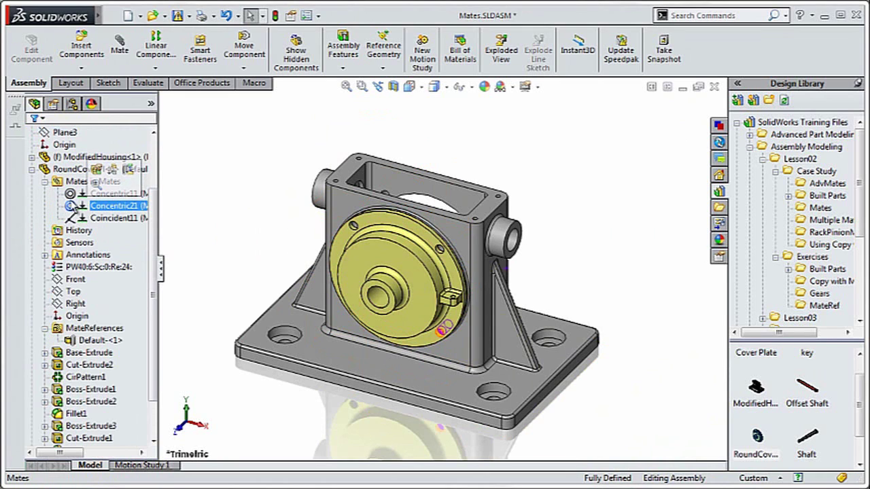
pyautogui.click(76, 217)
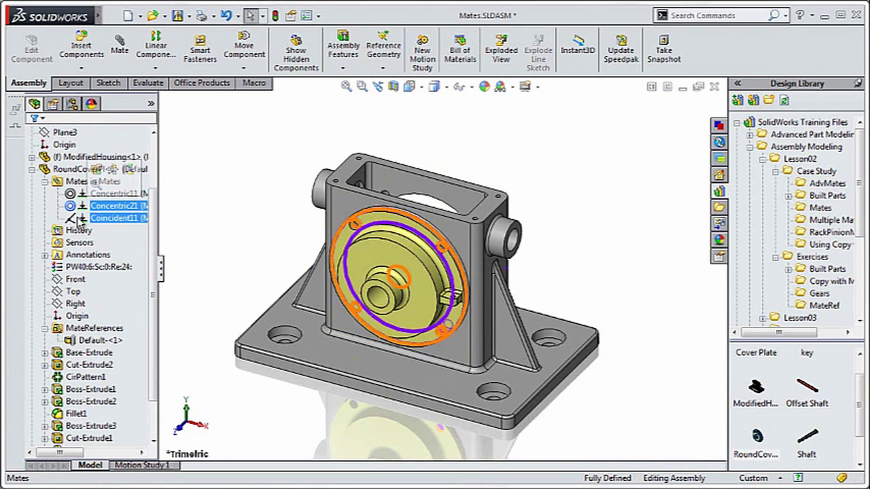
pyautogui.click(198, 233)
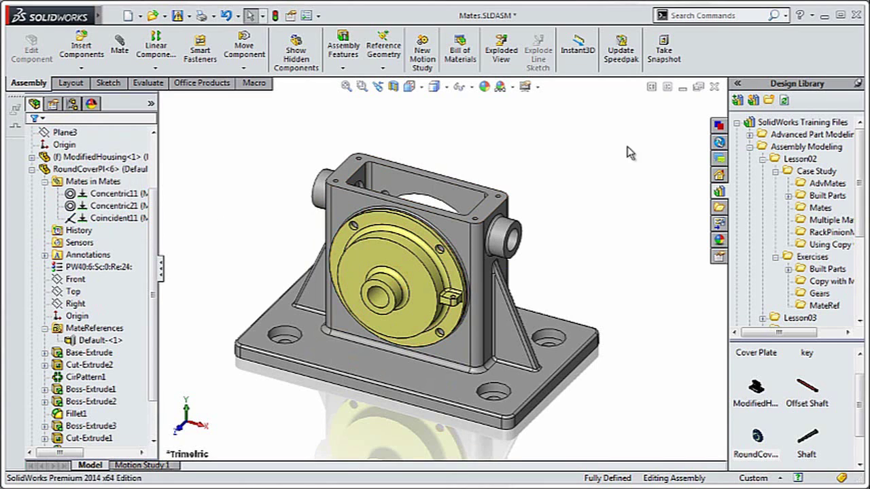
# Close Mates.SLDASM without saving and open the Gasket part from the Design Library
pyautogui.click(715, 88)
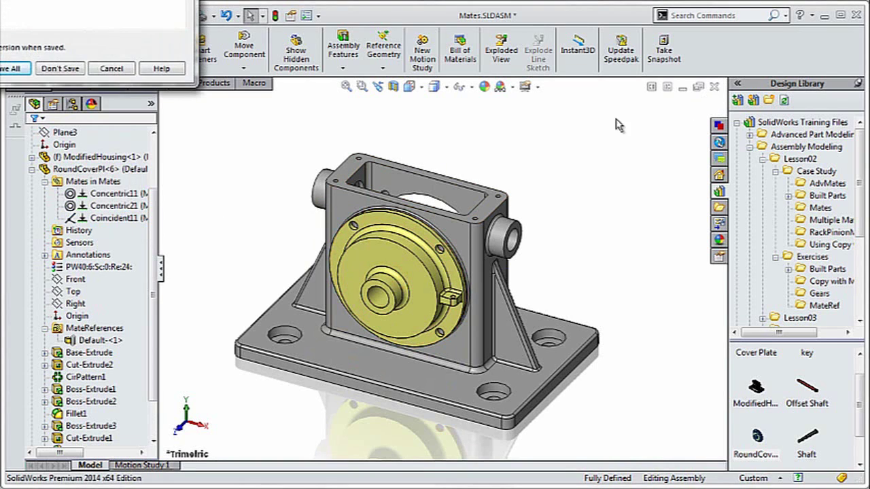
pyautogui.click(51, 70)
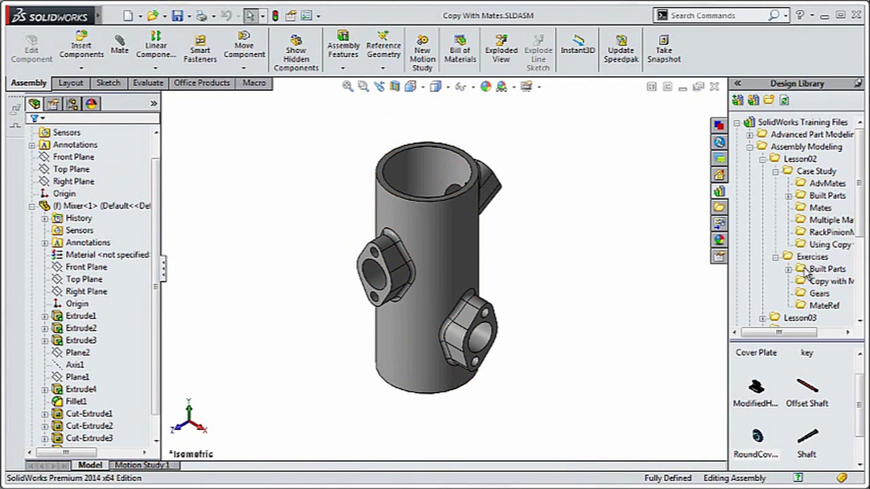
pyautogui.click(827, 281)
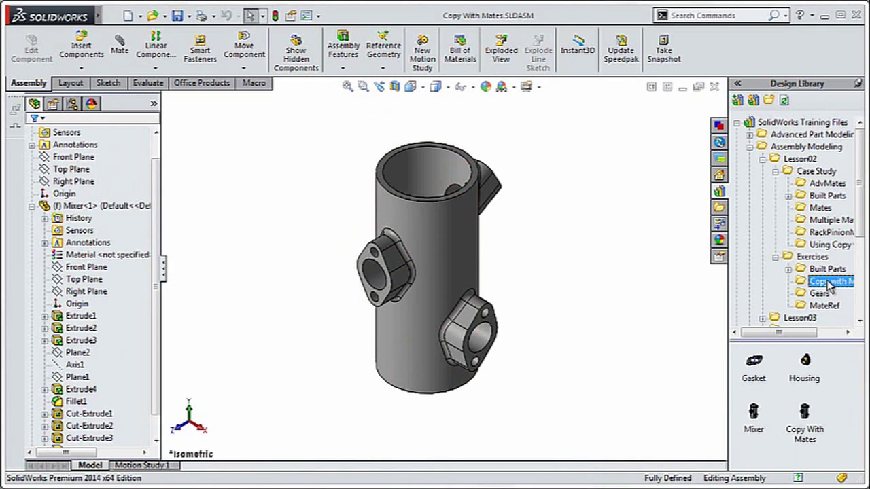
pyautogui.doubleClick(757, 369)
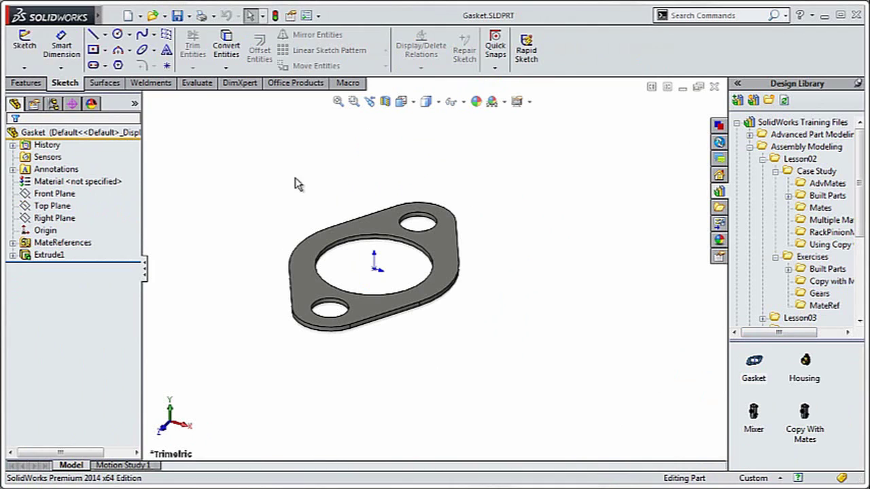
# Add a mate reference on the gasket's inner hole edge and close the part
pyautogui.click(27, 83)
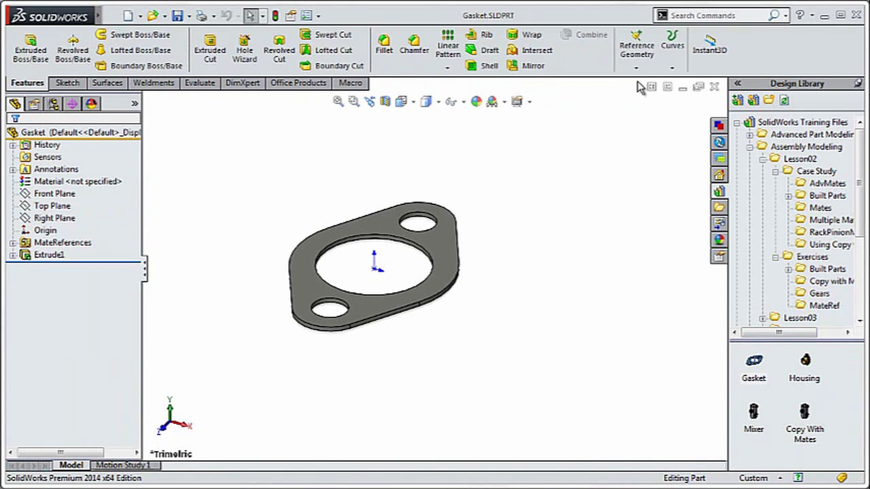
pyautogui.click(636, 49)
pyautogui.click(654, 202)
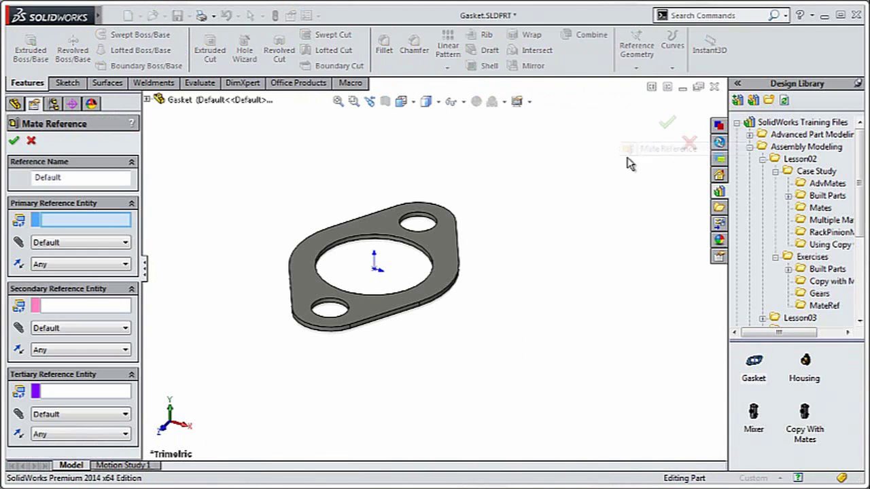
pyautogui.click(368, 239)
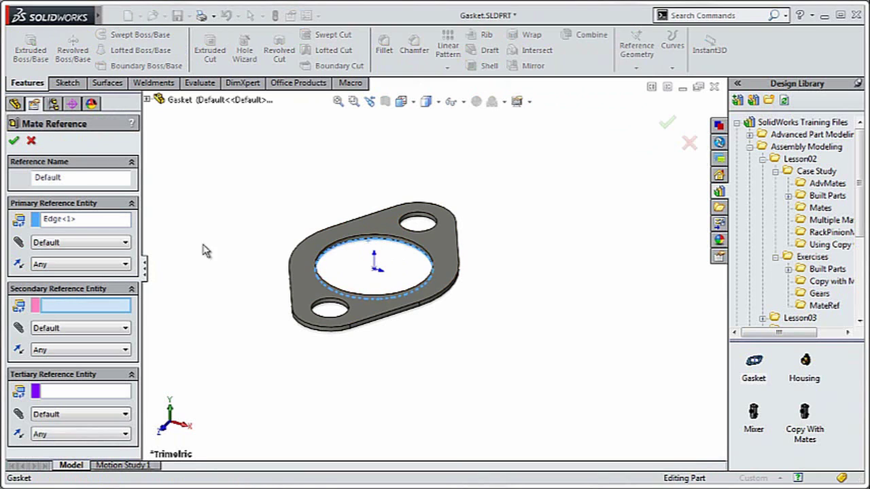
pyautogui.click(13, 143)
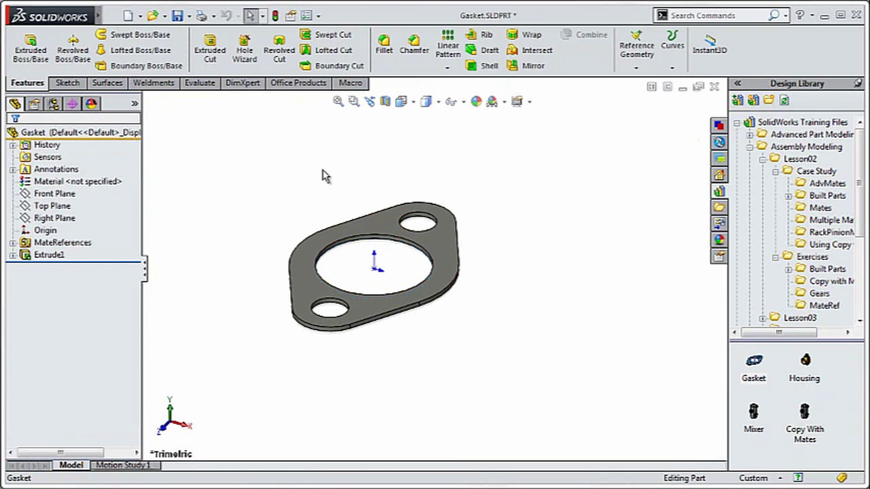
pyautogui.click(714, 87)
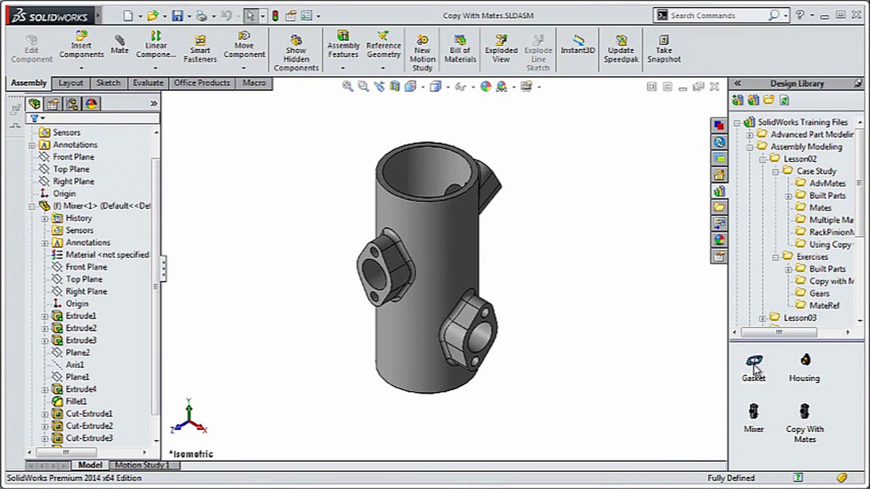
# Drop a gasket onto the Mixer's left boss, then open the Mixer part in its own window
pyautogui.moveTo(754, 367); pyautogui.dragTo(357, 257)
pyautogui.press('Escape')
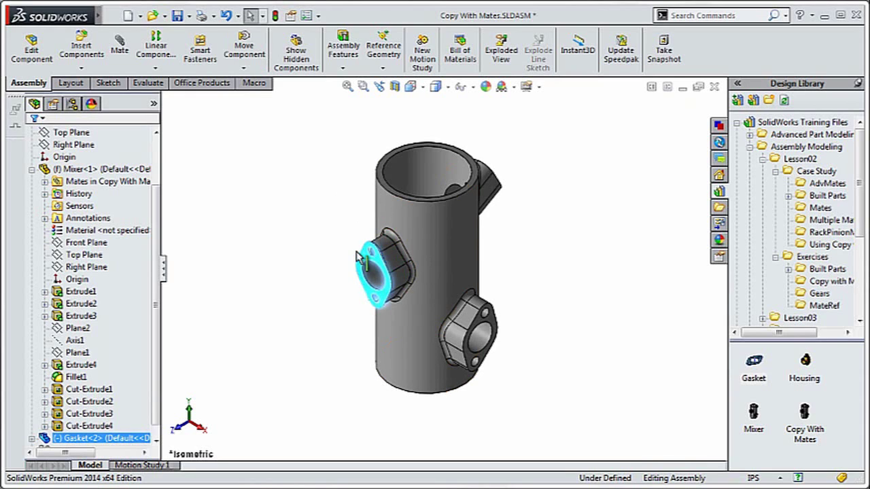
pyautogui.click(422, 243)
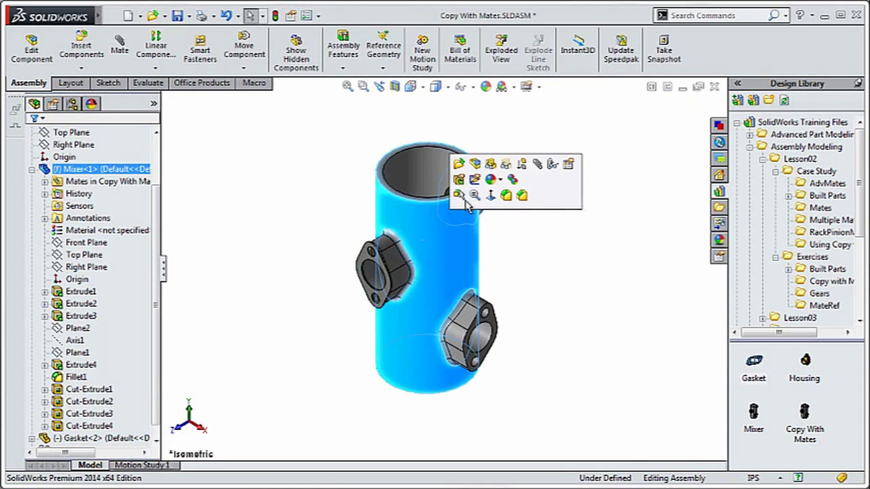
pyautogui.click(458, 167)
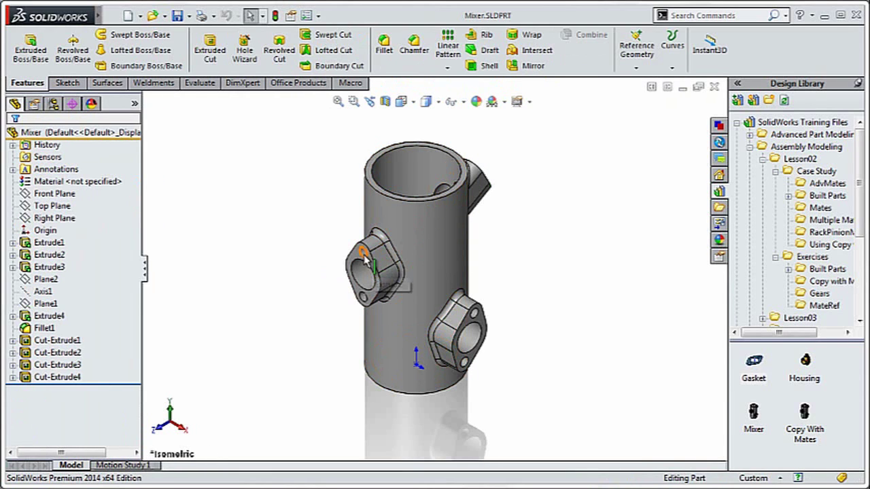
# Edit Sketch6 under the flange cut Cut-Extrude2
pyautogui.scroll(-5, 373, 257)
pyautogui.click(379, 250)
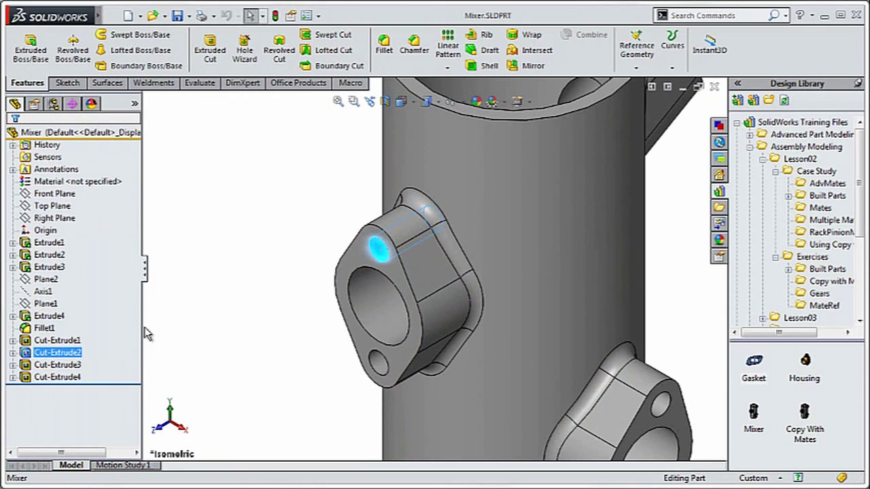
pyautogui.click(71, 353)
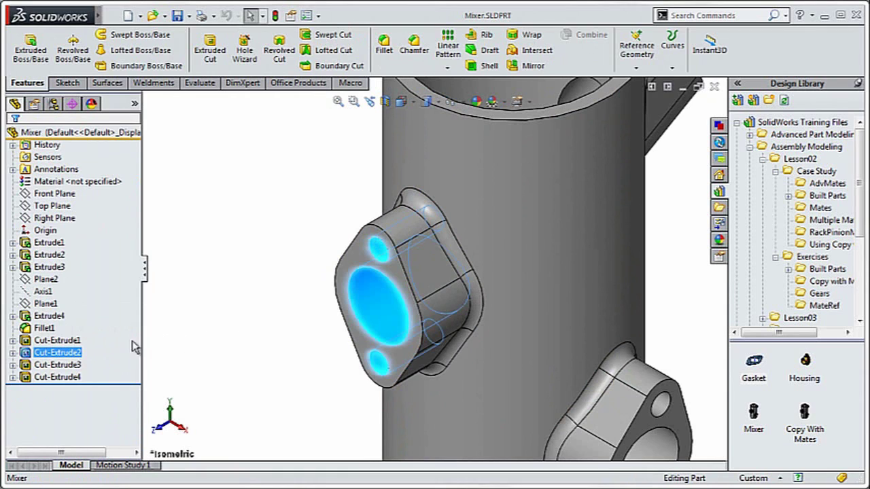
pyautogui.click(13, 354)
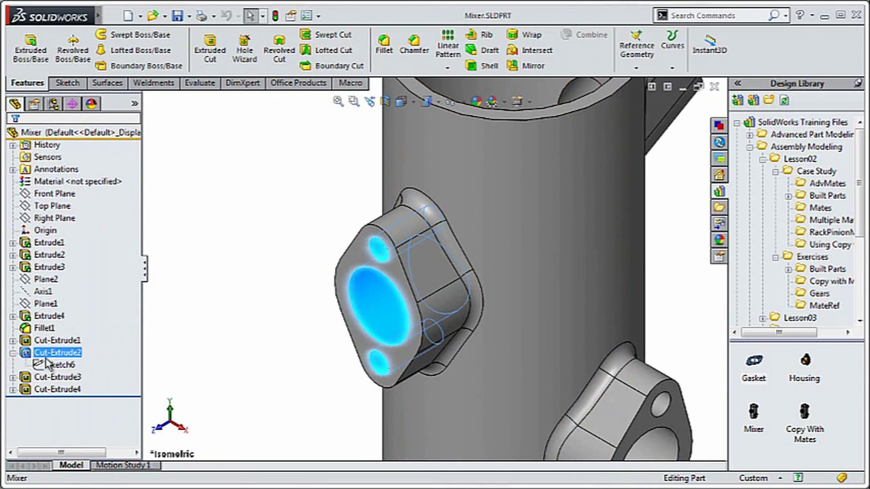
pyautogui.click(58, 365)
pyautogui.click(58, 328)
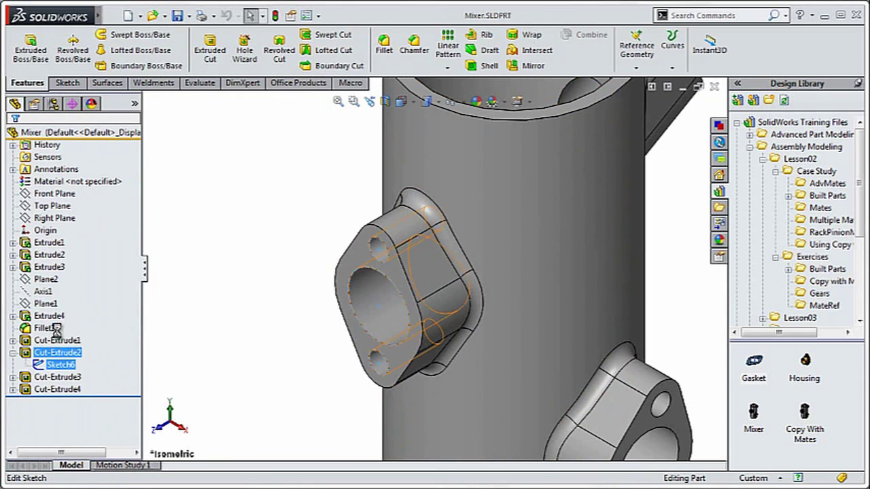
# Make both small bolt-hole circles construction geometry and exit the sketch
pyautogui.click(387, 257)
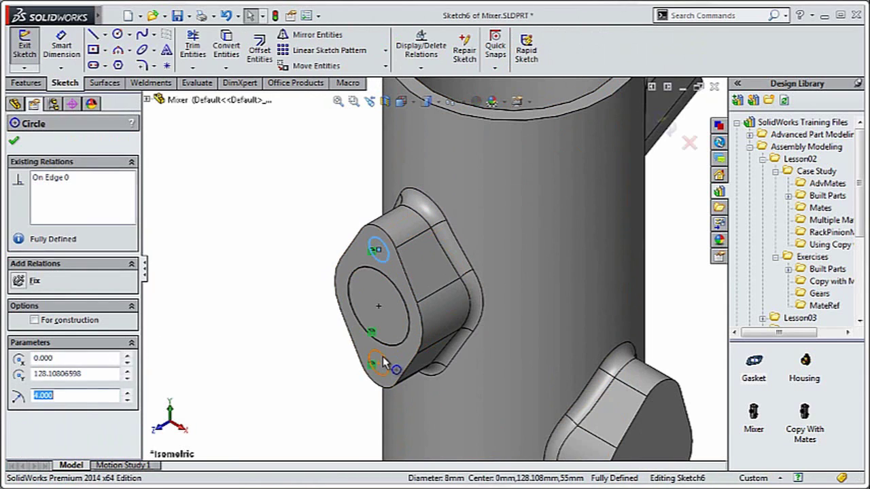
pyautogui.keyDown('ctrl'); pyautogui.click(383, 356); pyautogui.keyUp('ctrl')
pyautogui.scroll(-1, 102, 420)
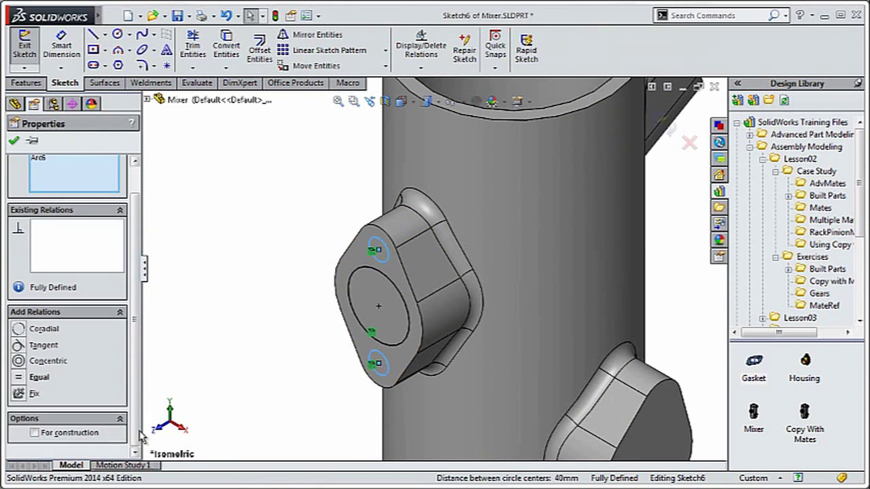
pyautogui.click(66, 433)
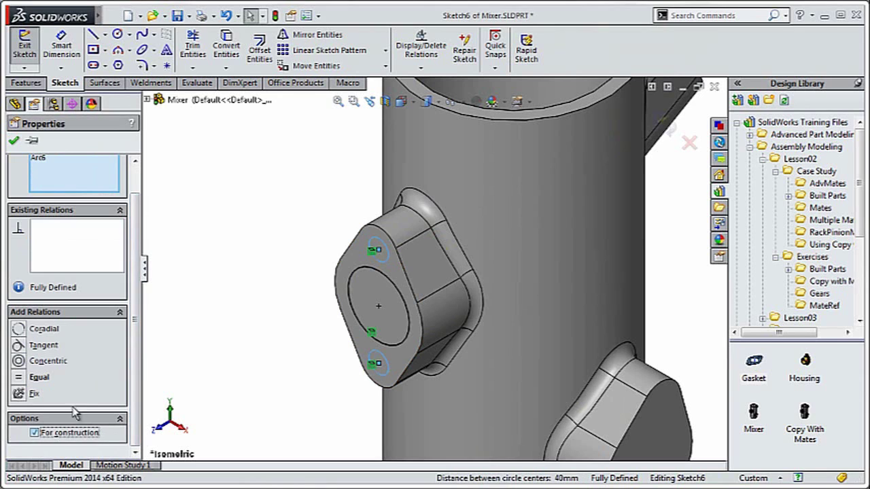
pyautogui.click(14, 141)
pyautogui.click(672, 121)
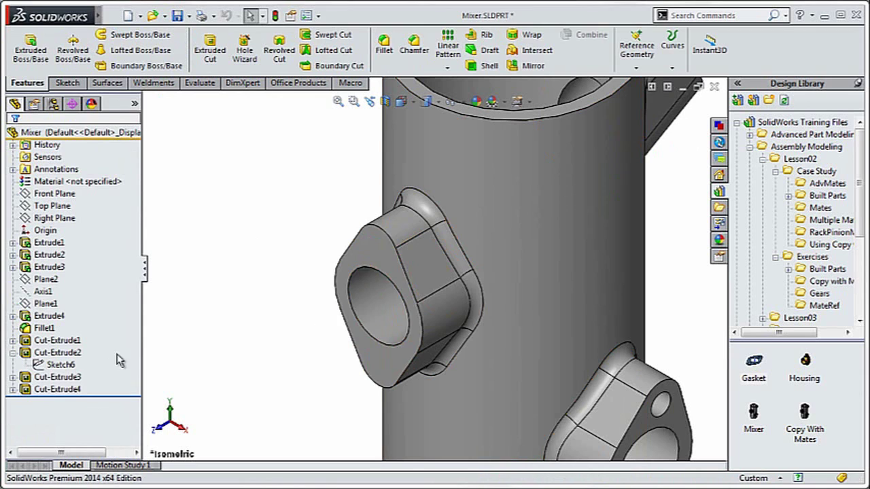
# Sketch on the flange boss face, converting Sketch6's bolt circles
pyautogui.click(384, 360)
pyautogui.click(430, 317)
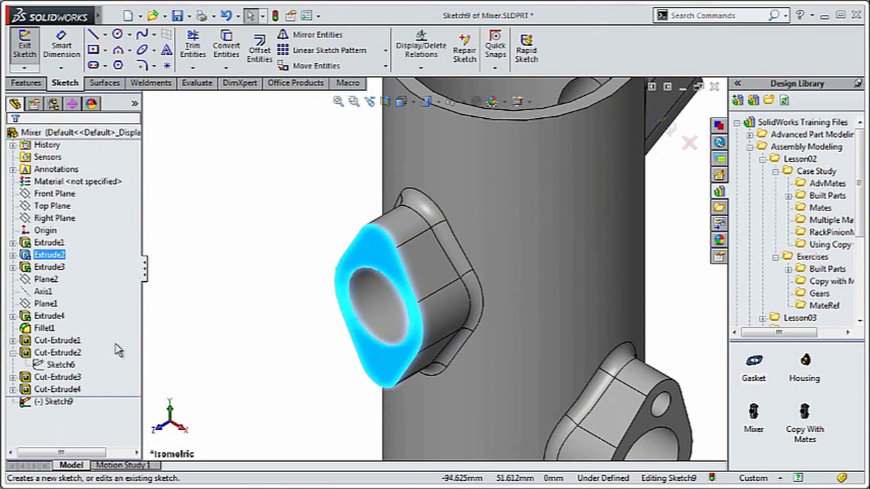
pyautogui.click(59, 365)
pyautogui.click(71, 347)
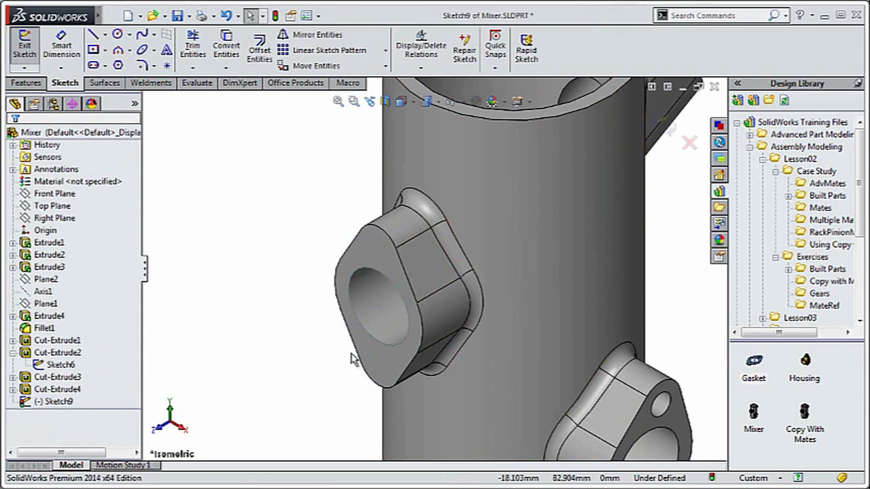
pyautogui.click(386, 360)
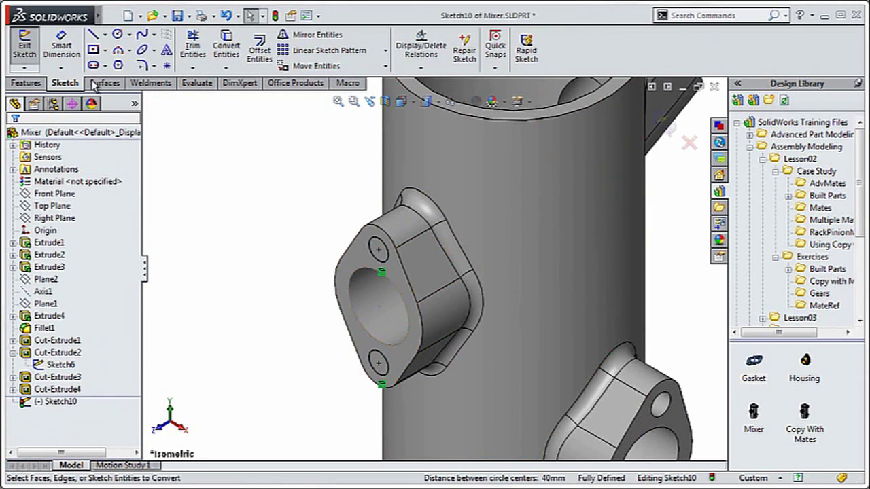
# Cut the two bolt holes with an Extruded Cut set to Up To Next
pyautogui.click(25, 82)
pyautogui.click(210, 49)
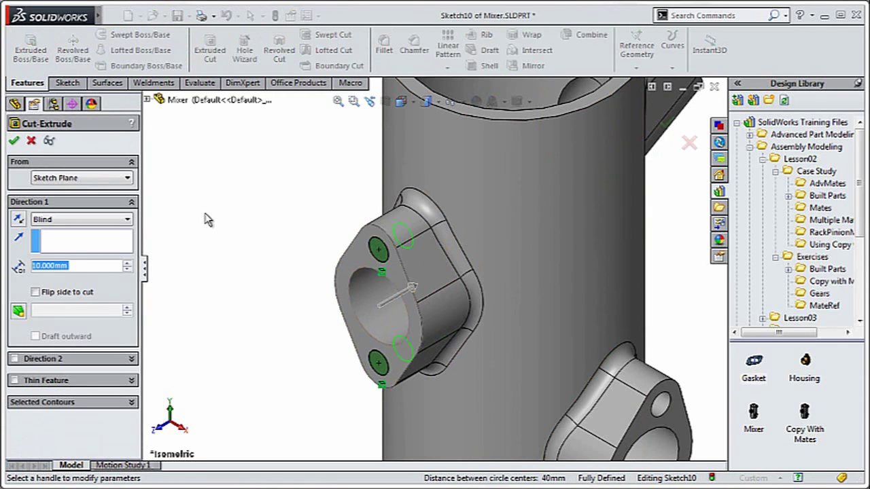
pyautogui.click(51, 218)
pyautogui.click(71, 256)
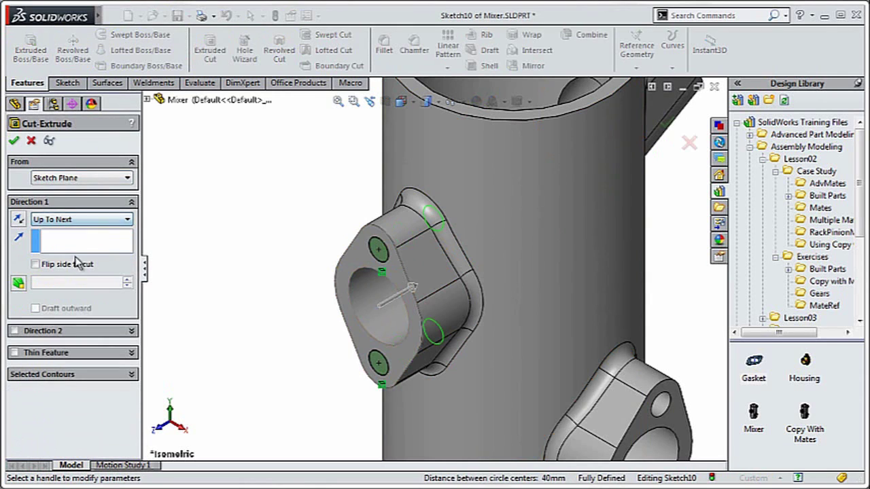
pyautogui.click(15, 142)
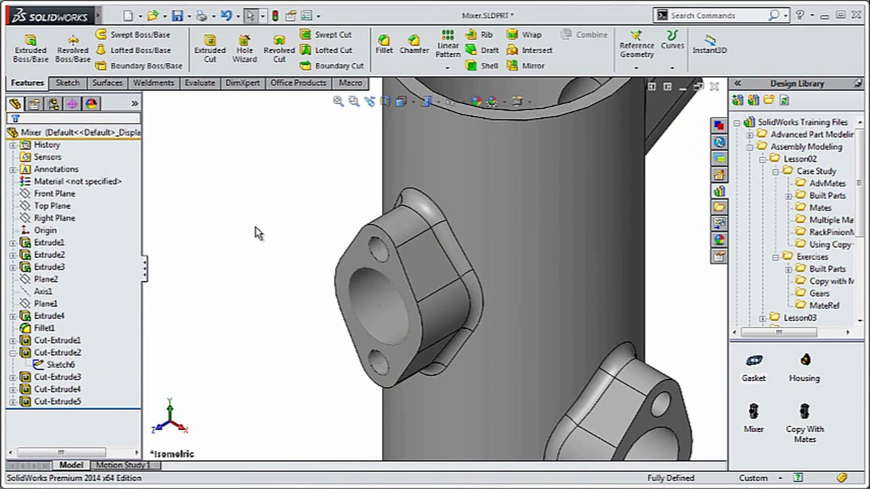
# Hide the old Sketch6 and save the Mixer part
pyautogui.click(60, 364)
pyautogui.click(67, 333)
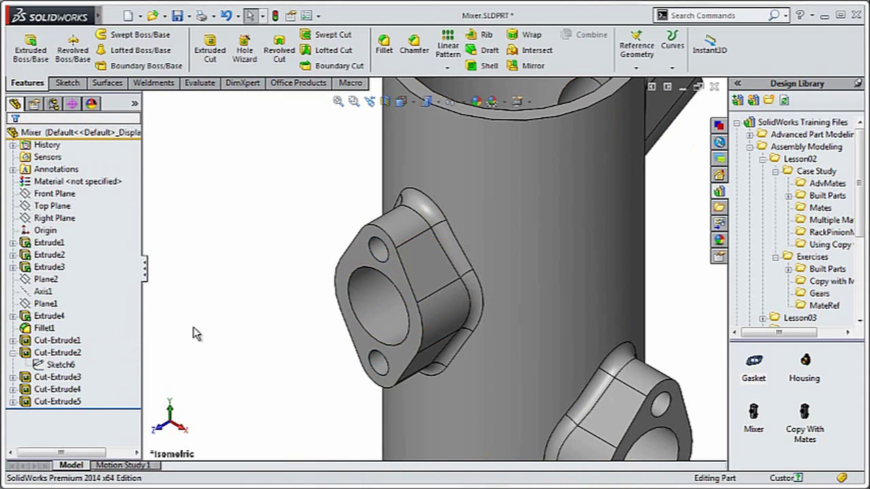
pyautogui.hotkey('ctrl', 's')
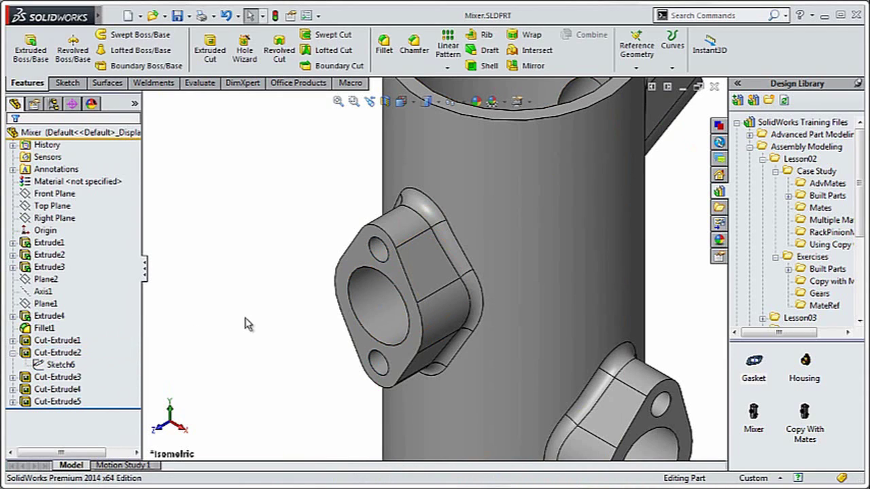
# In the Gasket, make Sketch1's two small bolt circles construction geometry
pyautogui.hotkey('ctrl', 'Tab')
pyautogui.hotkey('ctrl', 'Tab')
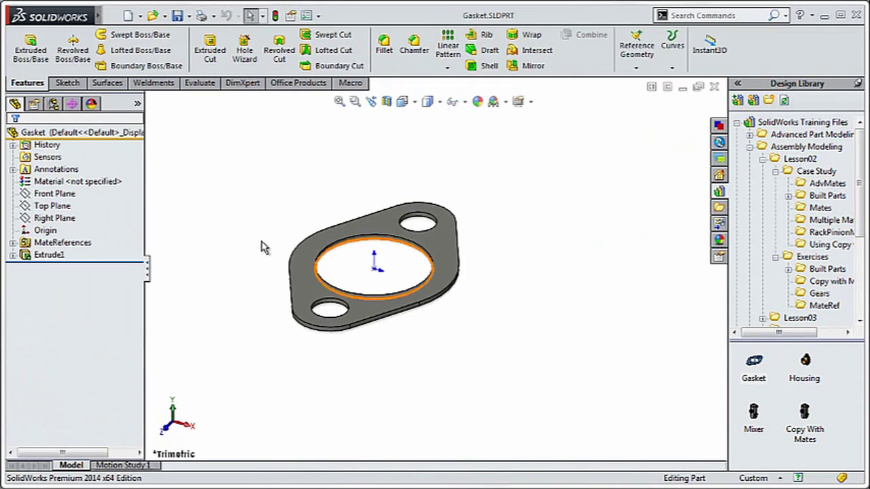
pyautogui.click(48, 255)
pyautogui.click(53, 267)
pyautogui.click(42, 226)
pyautogui.click(417, 225)
pyautogui.keyDown('ctrl'); pyautogui.click(328, 312); pyautogui.keyUp('ctrl')
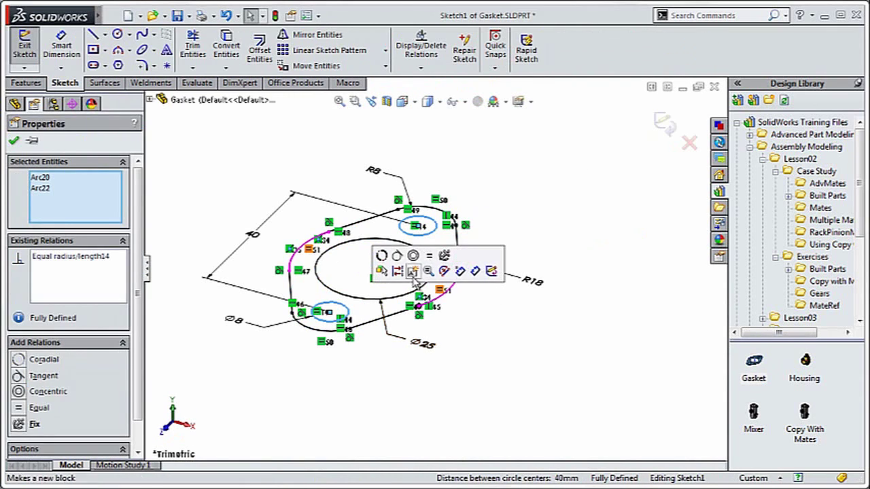
pyautogui.click(657, 134)
pyautogui.click(435, 211)
# Sketch on the gasket's top face, converting Sketch1's bolt circles
pyautogui.click(476, 177)
pyautogui.click(60, 267)
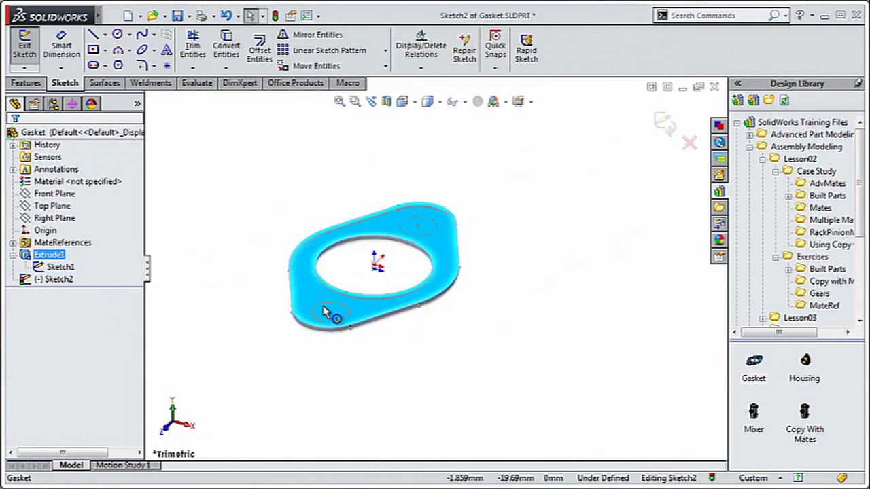
pyautogui.click(451, 195)
pyautogui.click(663, 123)
# Cut the two gasket bolt holes with an Extruded Cut set to Through All
pyautogui.click(616, 204)
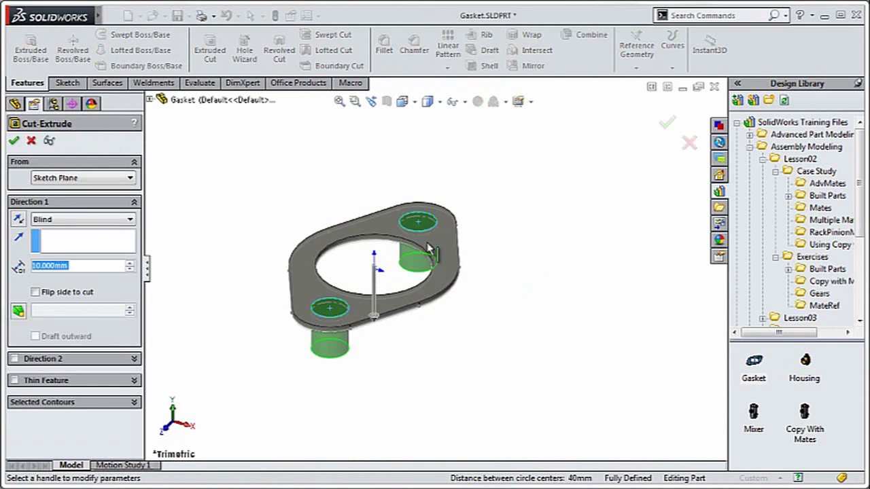
pyautogui.click(82, 219)
pyautogui.click(54, 241)
pyautogui.press('Return')
# Hide the gasket's Sketch1, then save and close the Gasket
pyautogui.click(417, 224)
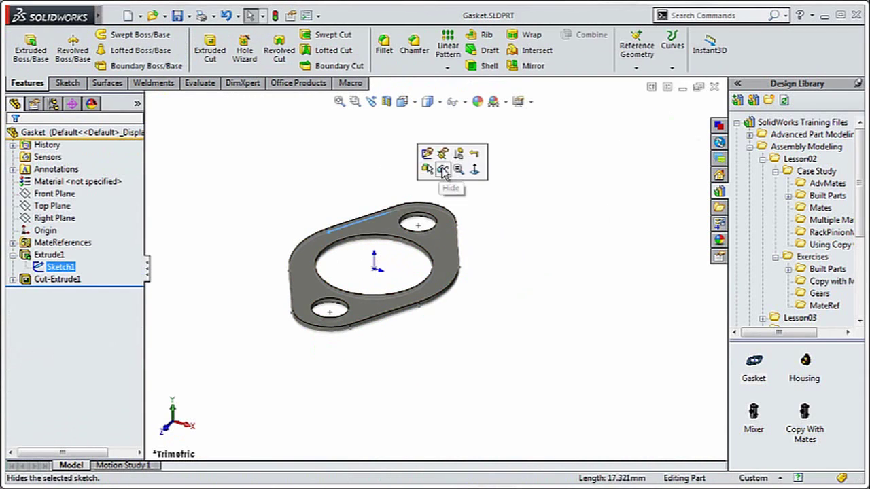
pyautogui.click(450, 174)
pyautogui.hotkey('ctrl', 'w')
pyautogui.click(424, 251)
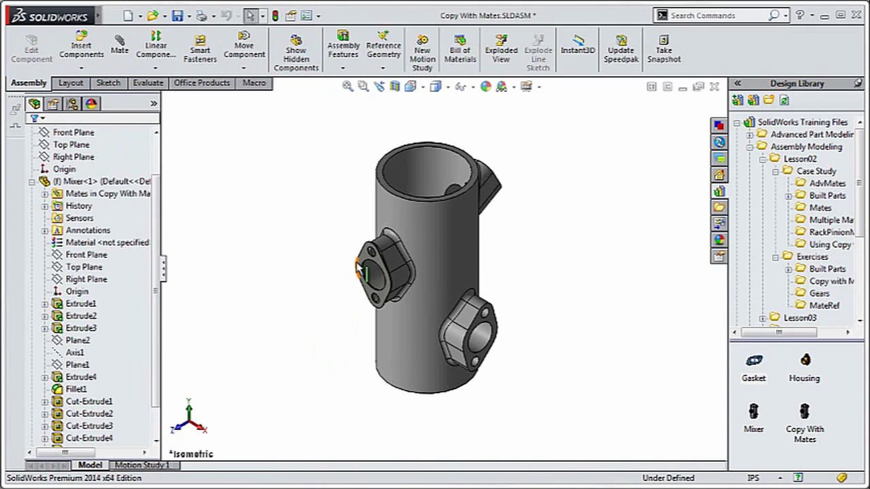
# Drop a gasket onto the Mixer's upper flange and review its Concentric21 and Coincident21 mates
pyautogui.moveTo(358, 267); pyautogui.dragTo(359, 268)
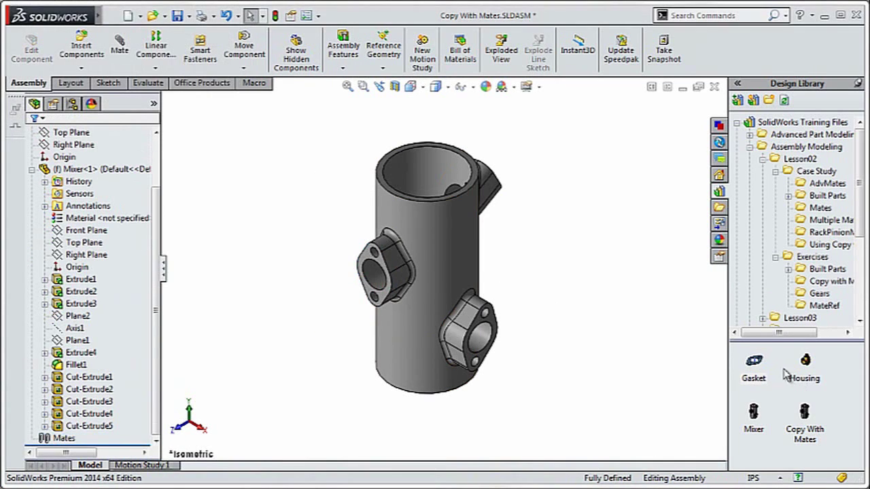
pyautogui.moveTo(755, 366); pyautogui.dragTo(373, 252)
pyautogui.press('Escape')
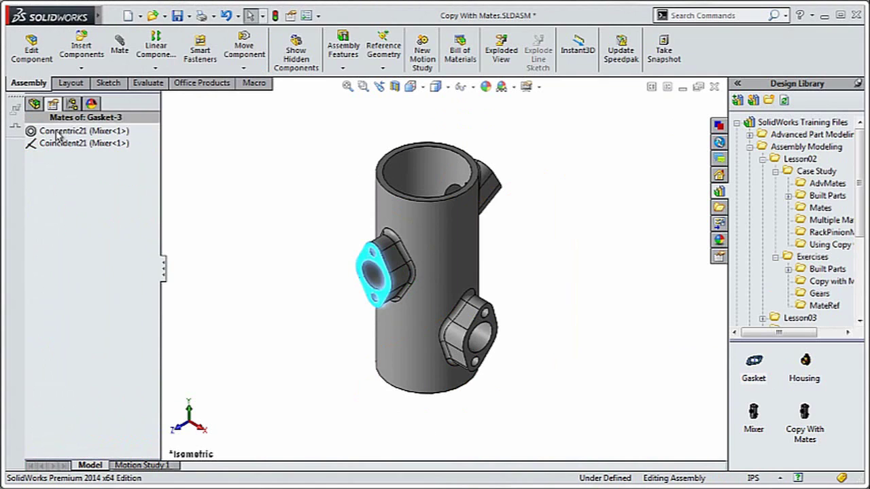
pyautogui.click(78, 130)
pyautogui.keyDown('ctrl'); pyautogui.click(68, 144); pyautogui.keyUp('ctrl')
pyautogui.click(233, 184)
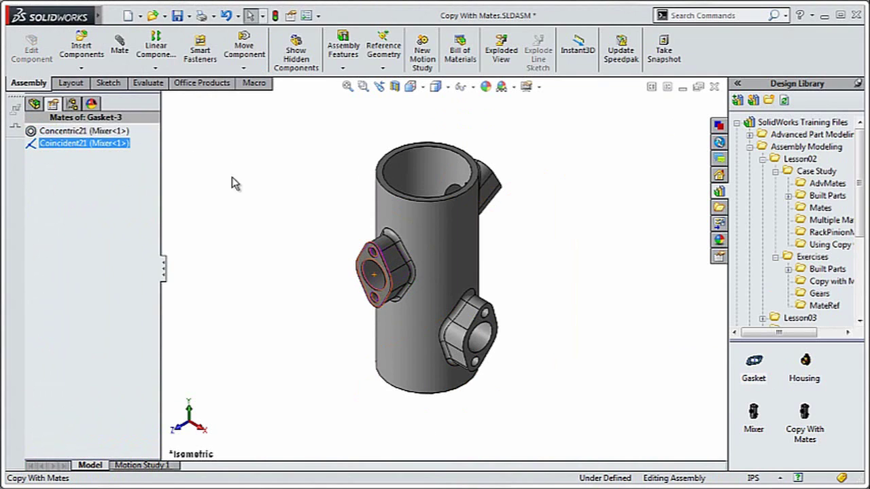
pyautogui.scroll(-5, 377, 266)
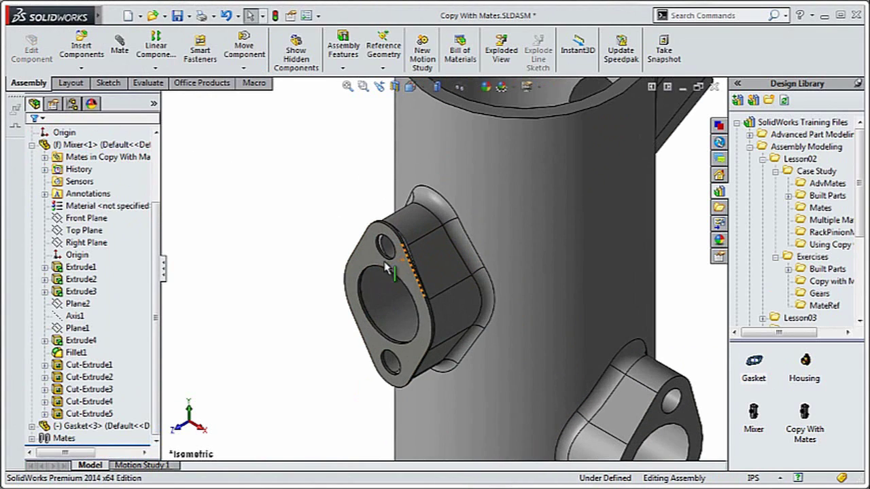
# Open the Mixer part and edit Sketch10 under Cut-Extrude5
pyautogui.click(415, 232)
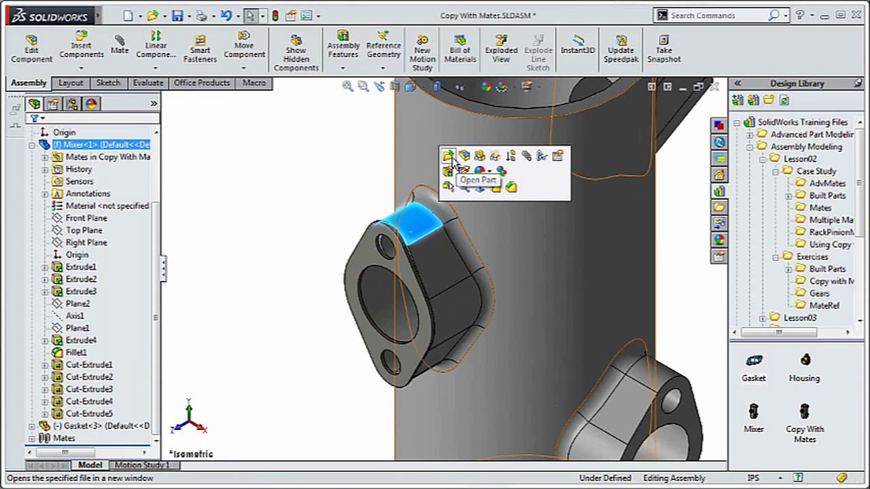
pyautogui.click(450, 156)
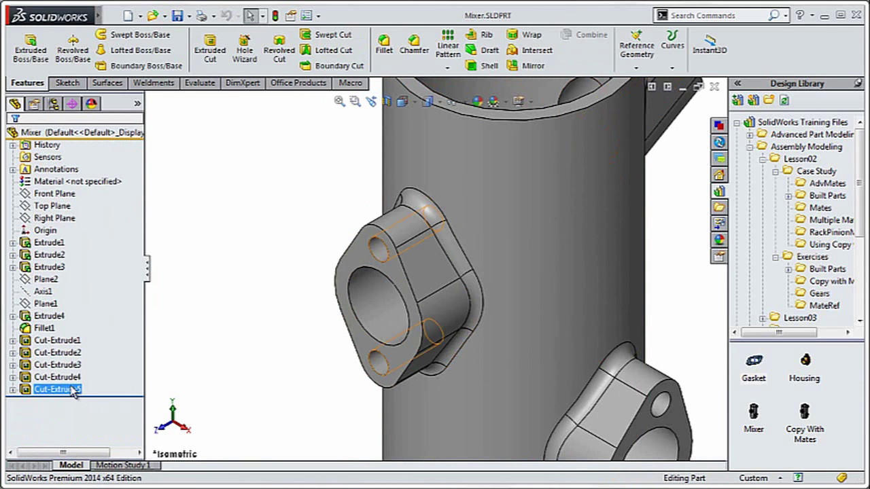
pyautogui.click(71, 391)
pyautogui.click(13, 390)
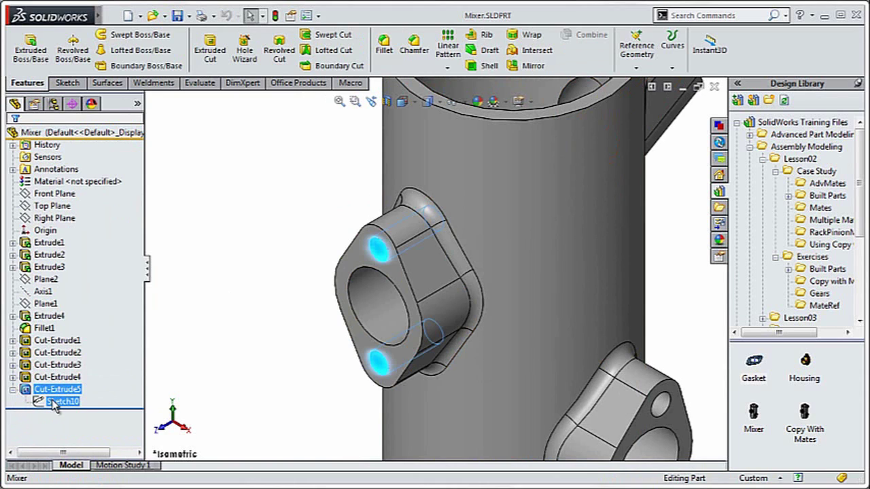
pyautogui.click(60, 401)
pyautogui.click(66, 364)
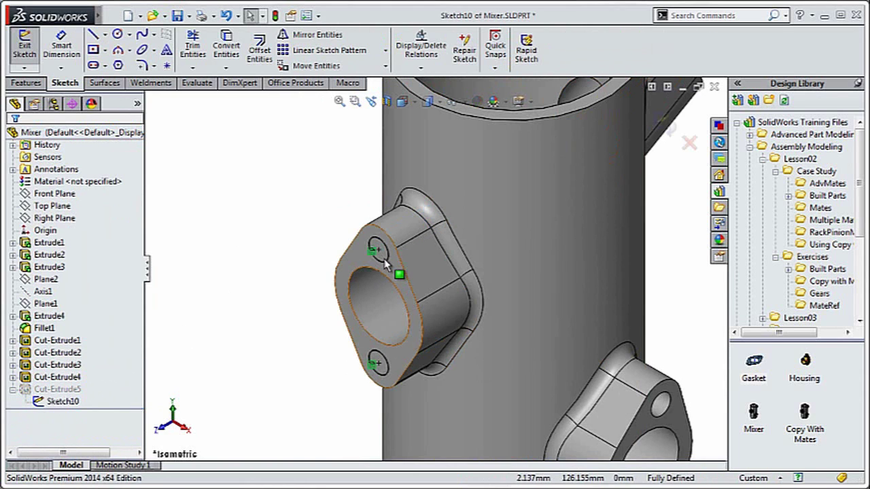
# Delete the upper bolt-hole circle and exit the sketch
pyautogui.click(384, 259)
pyautogui.press('Delete')
pyautogui.press('Return')
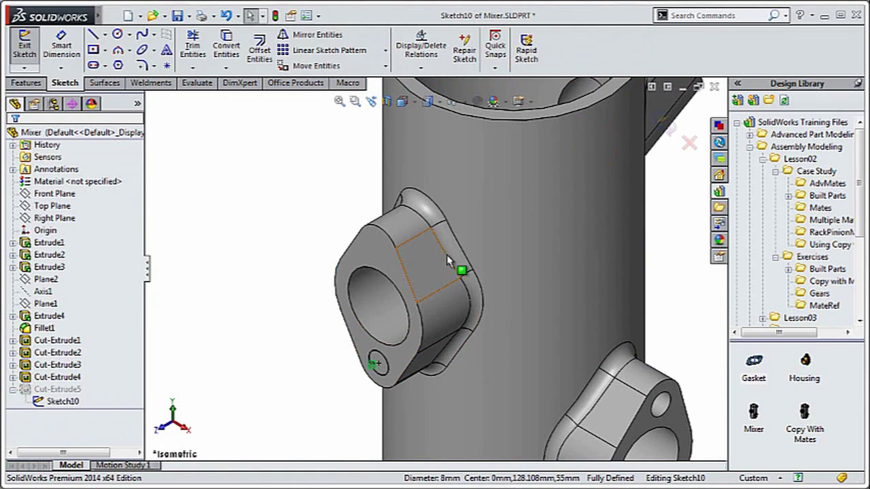
pyautogui.click(667, 129)
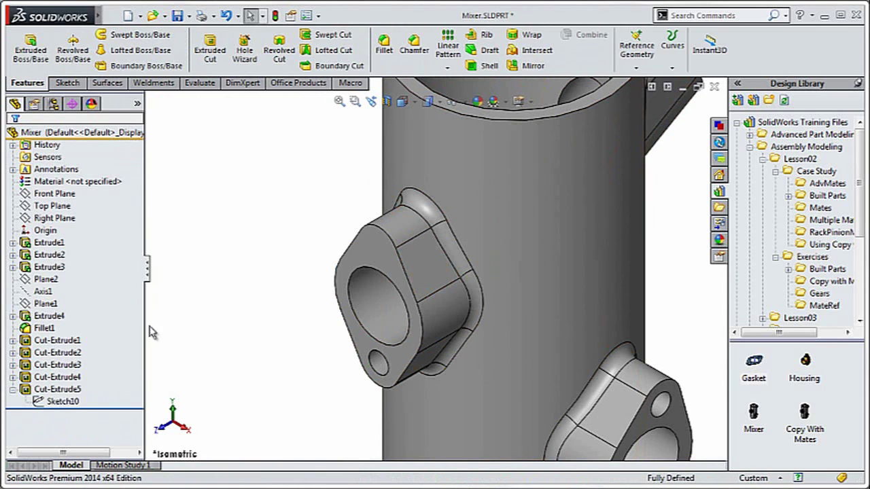
# Circular-pattern Cut-Extrude5 around the flange bore face: 2 instances over 360°
pyautogui.click(61, 389)
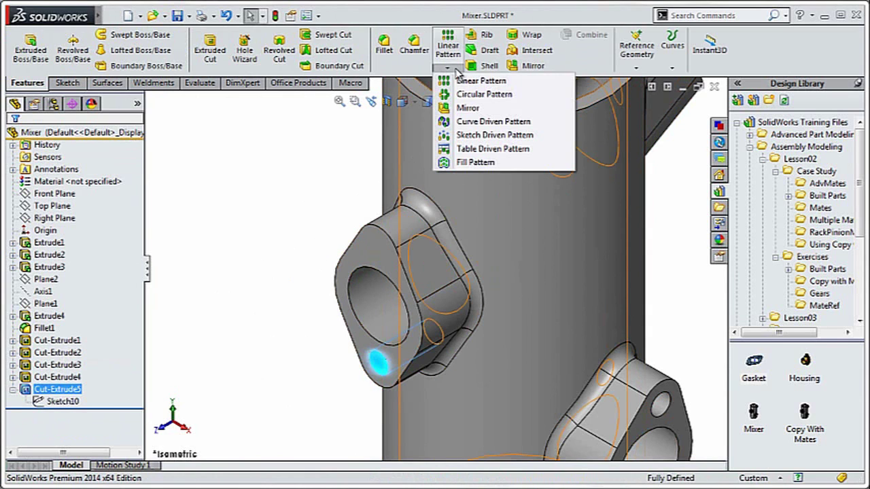
pyautogui.click(483, 94)
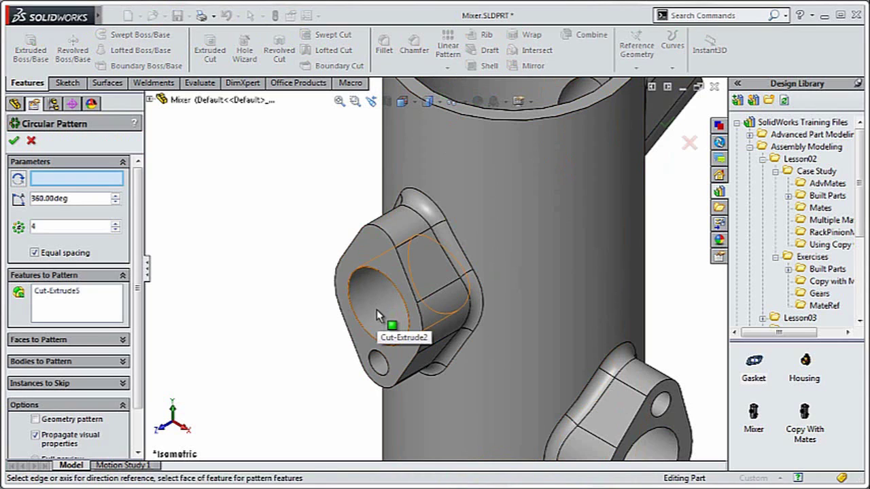
pyautogui.click(377, 311)
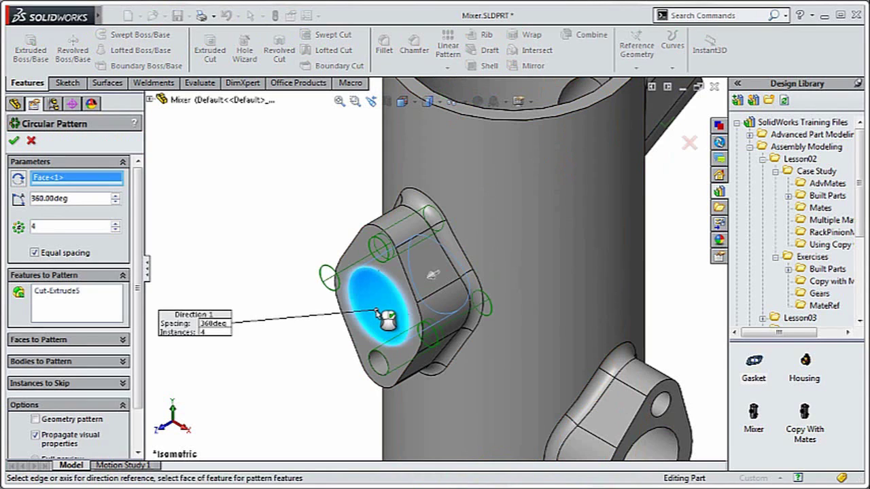
pyautogui.click(116, 229)
pyautogui.click(115, 229)
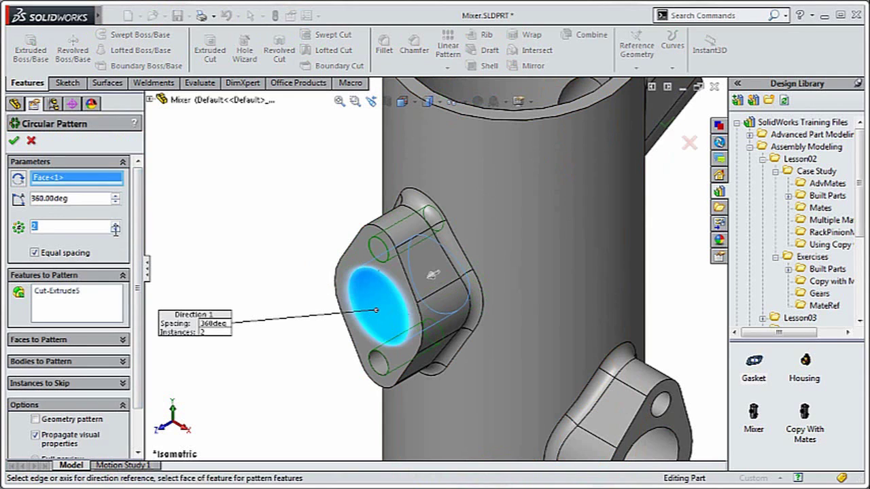
pyautogui.click(14, 142)
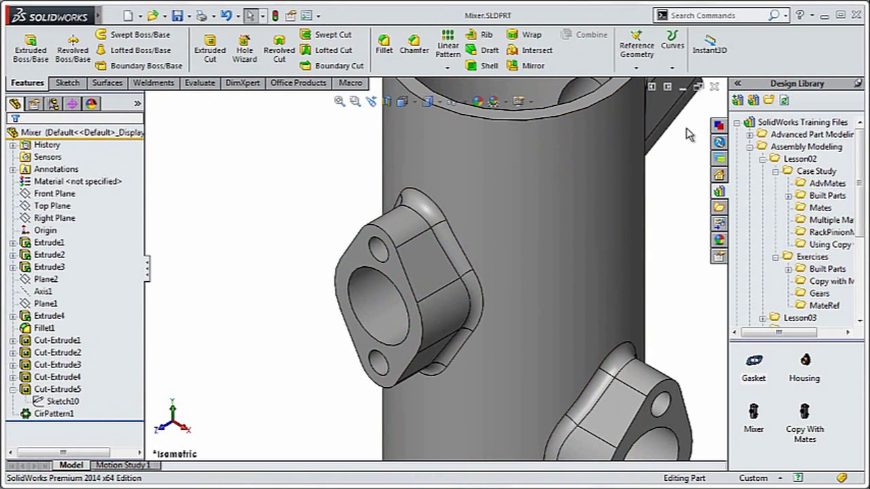
# Close the Mixer part and start a circular pattern of the gasket hole around its center hole
pyautogui.click(714, 87)
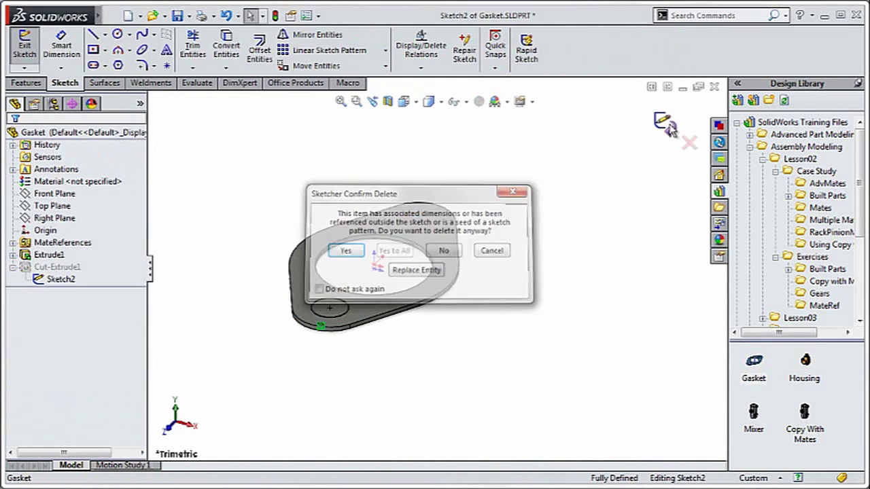
pyautogui.click(346, 249)
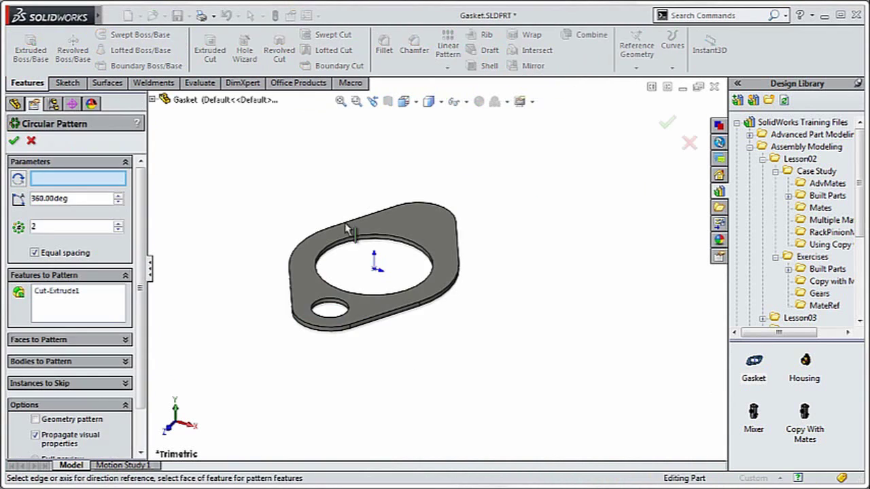
pyautogui.scroll(5, 347, 227)
pyautogui.click(387, 254)
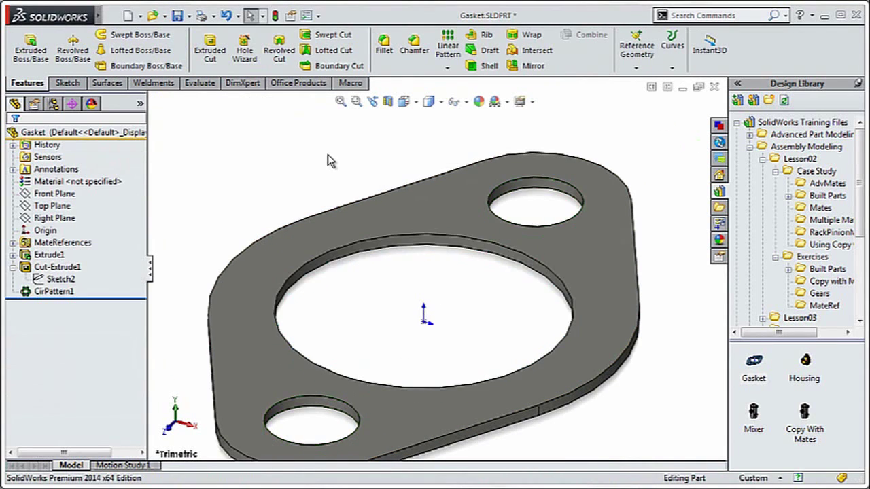
# Finish the gasket hole pattern, then drop a Gasket from the Design Library onto the upper flange face
pyautogui.press('f')
pyautogui.hotkey('ctrl', 'Tab')
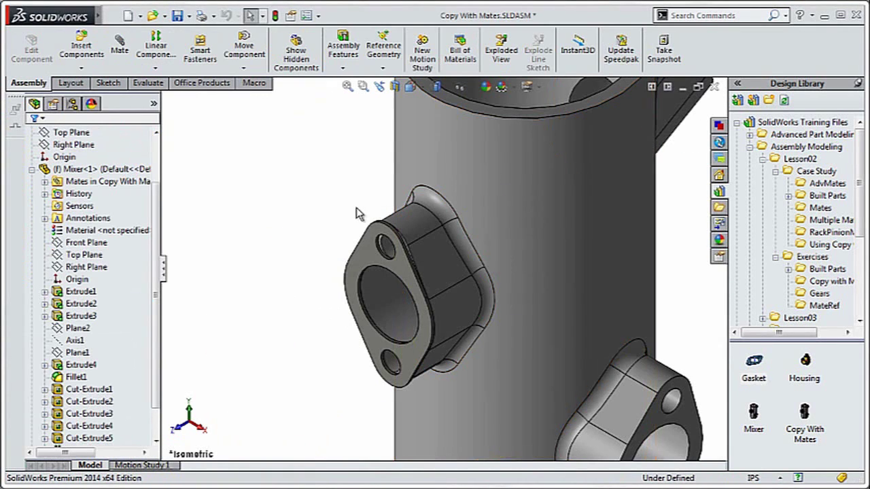
pyautogui.moveTo(385, 267); pyautogui.dragTo(387, 269)
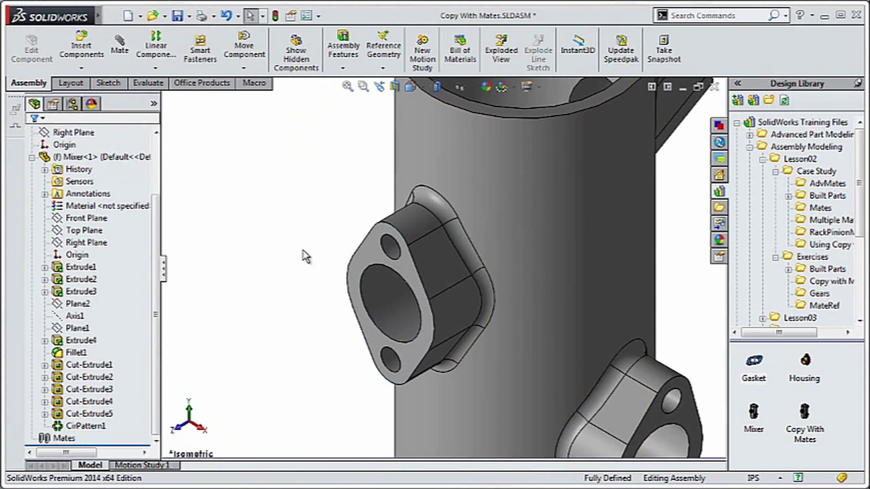
pyautogui.moveTo(753, 364); pyautogui.dragTo(636, 343)
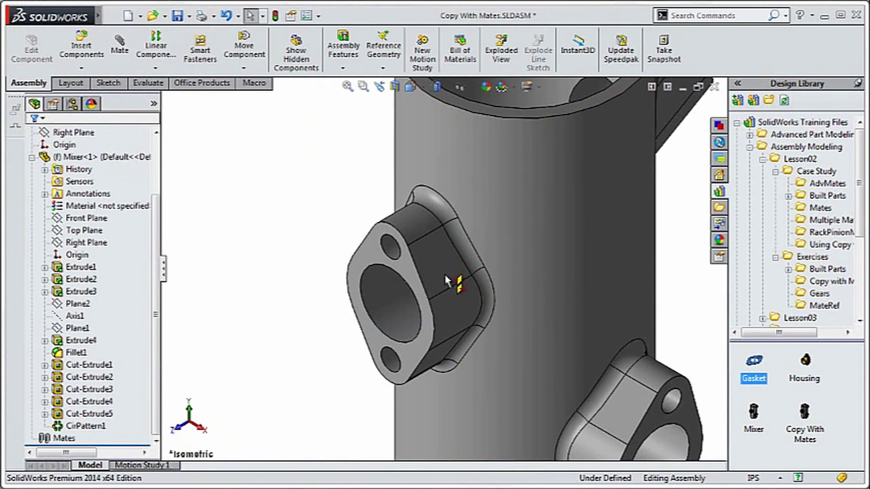
pyautogui.moveTo(446, 281); pyautogui.dragTo(471, 331)
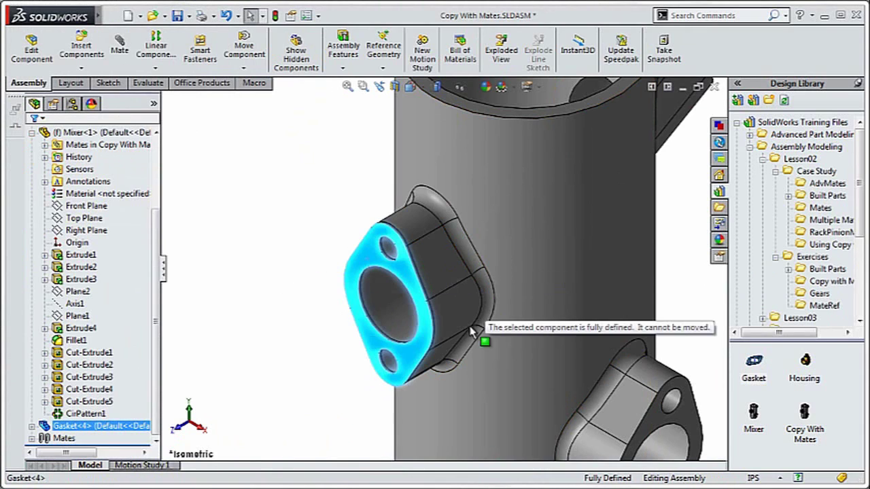
# Review Gasket<4>'s mates, showing the faces used by Concentric41
pyautogui.click(53, 105)
pyautogui.click(68, 143)
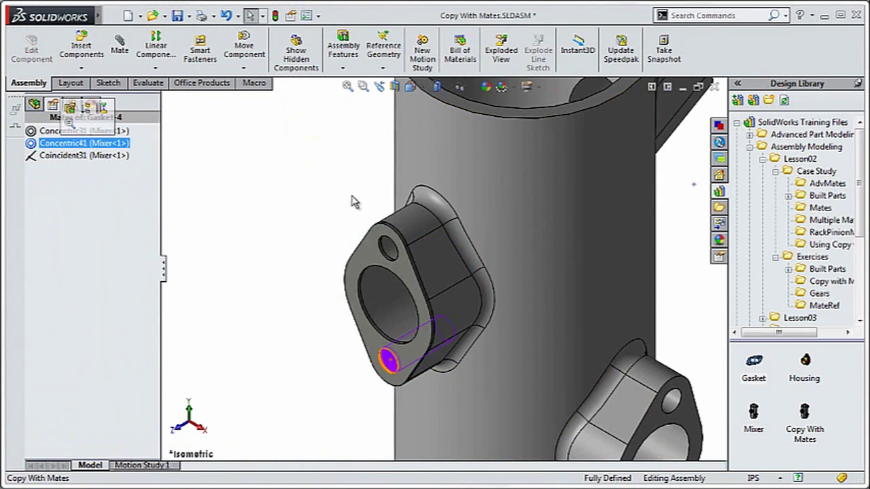
pyautogui.scroll(-3, 404, 270)
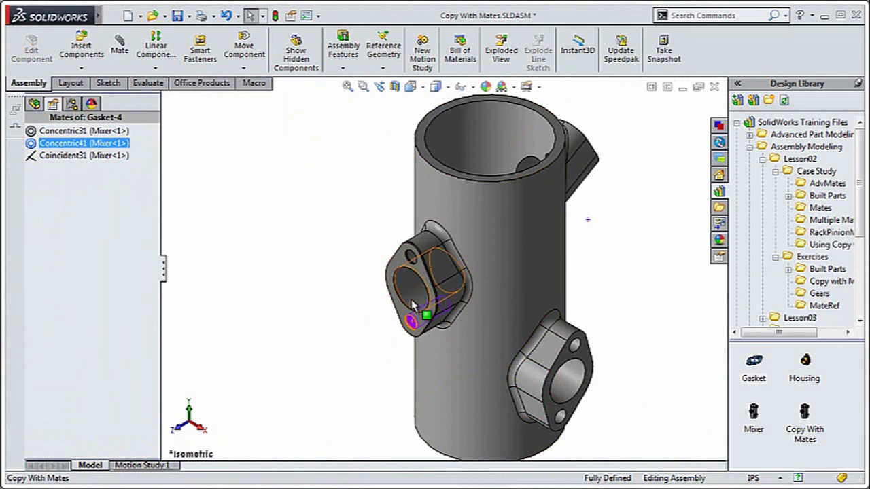
pyautogui.click(417, 297)
pyautogui.click(325, 284)
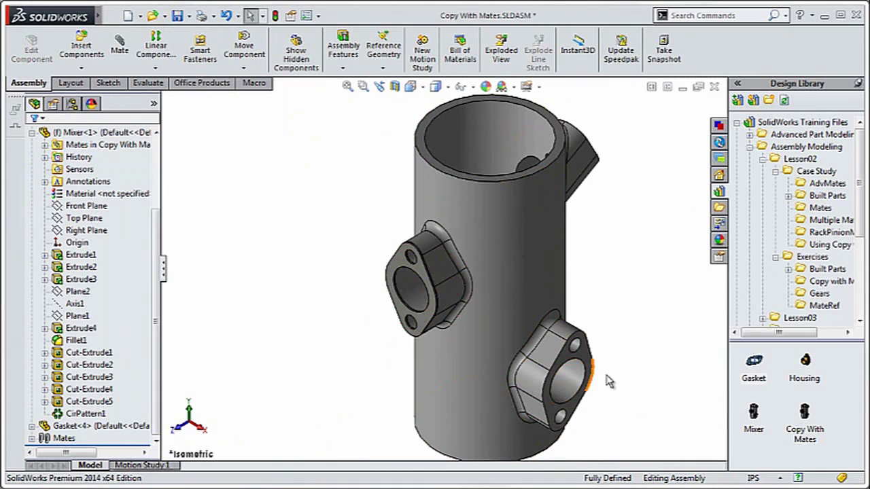
pyautogui.moveTo(767, 365); pyautogui.dragTo(583, 361)
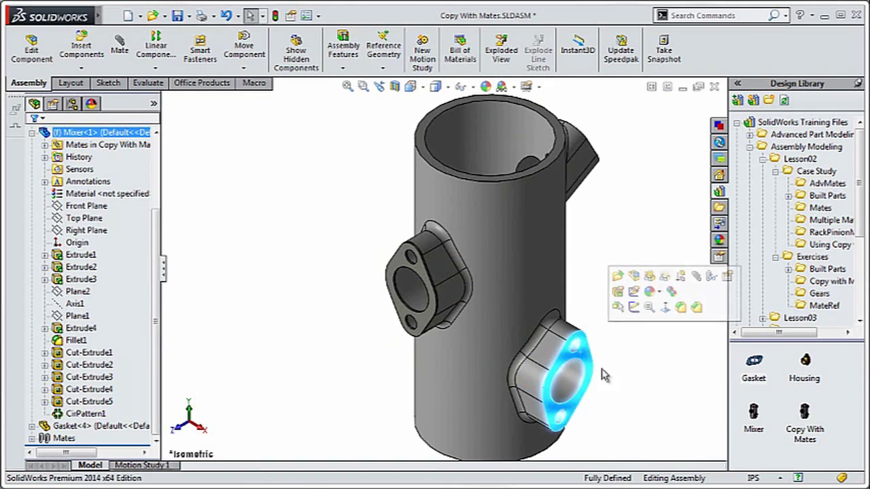
pyautogui.click(678, 384)
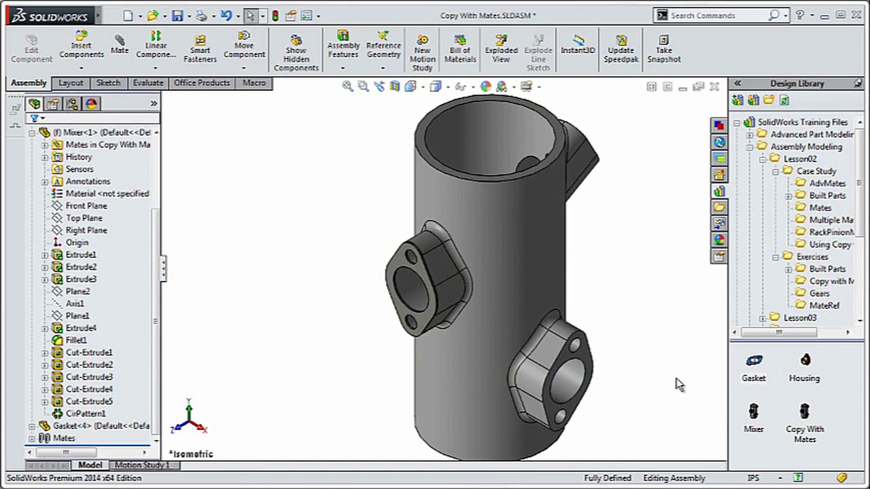